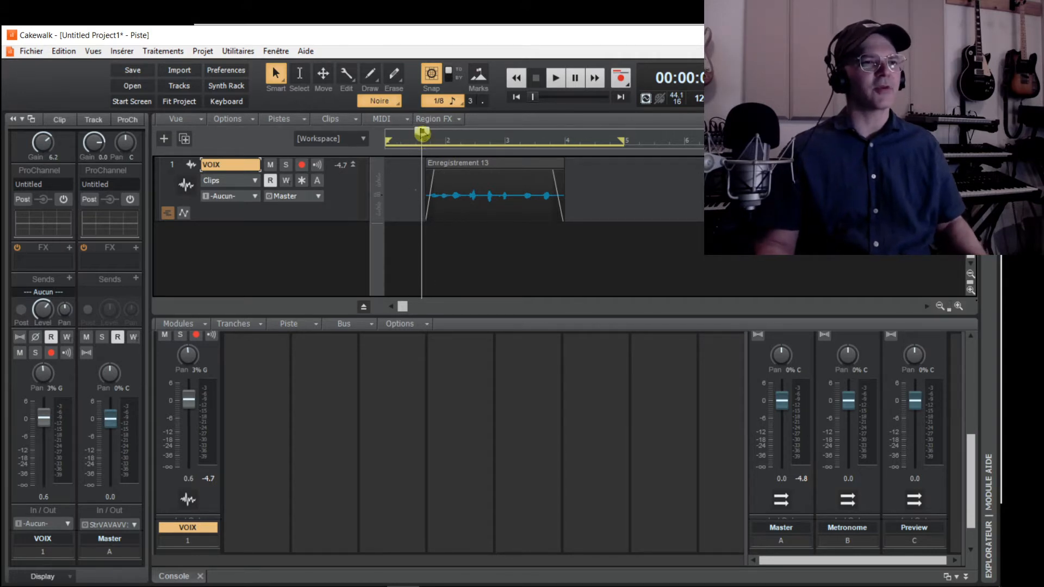
Step: Play back the voice clip, and route the VOIX track's send to a new auxiliary track
key("space")
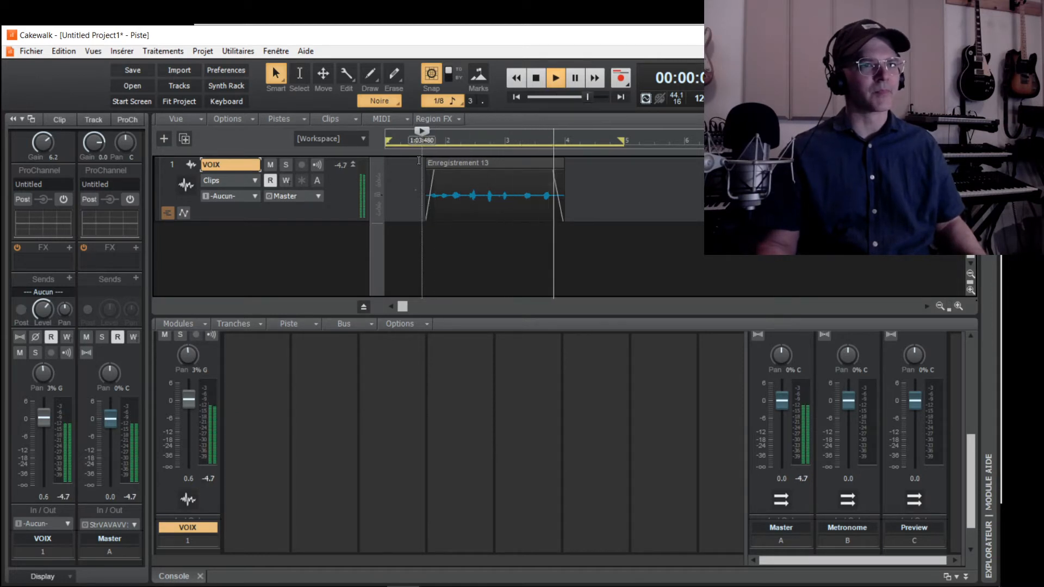
key("space")
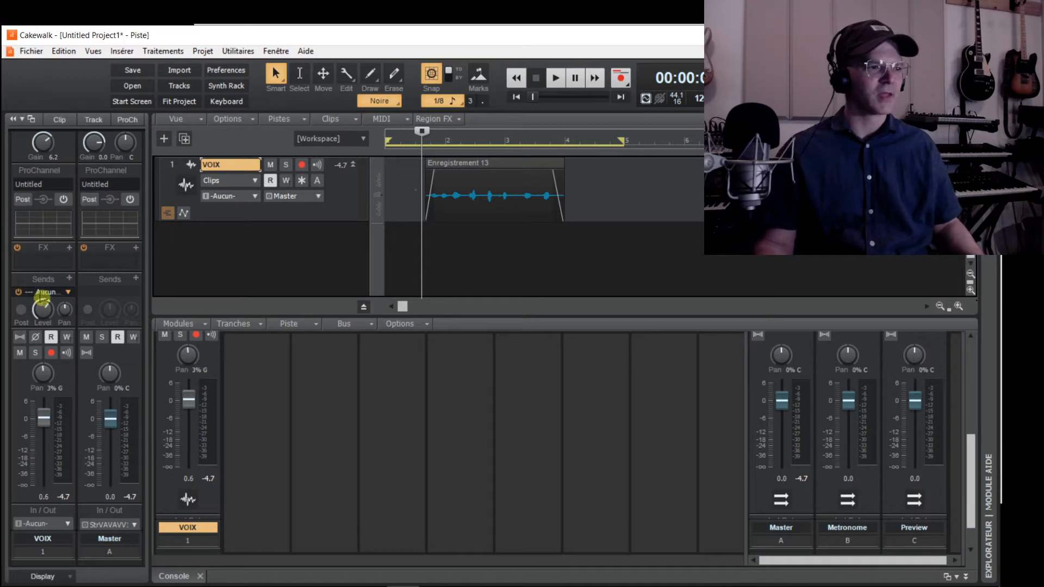
left_click(66, 292)
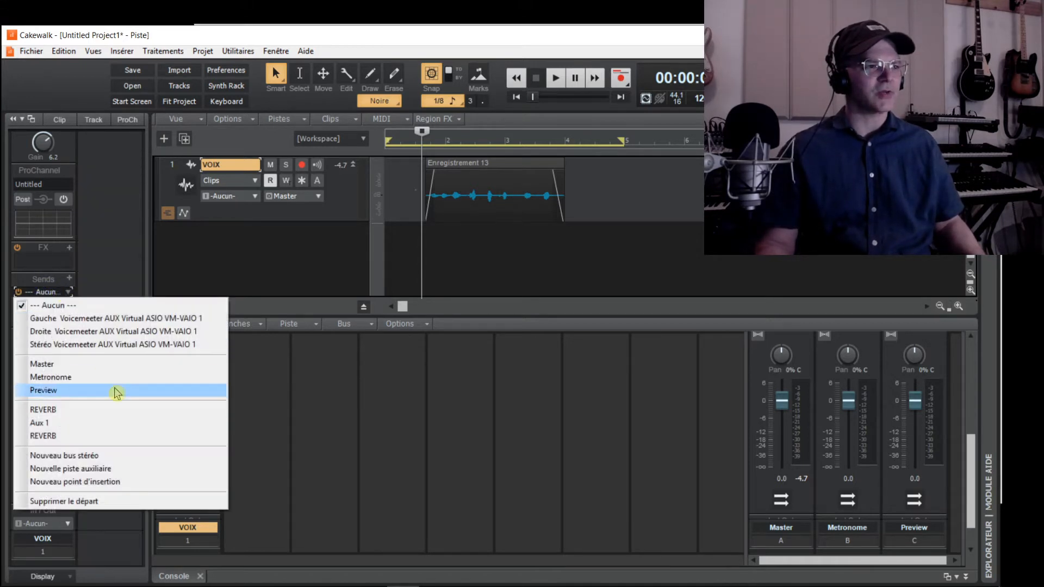
left_click(161, 478)
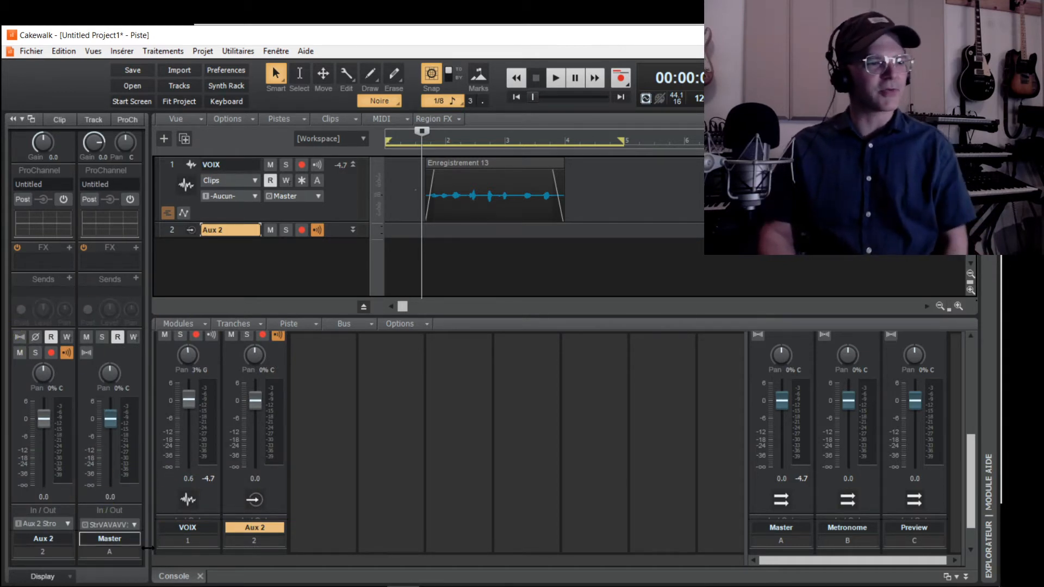
Step: Rename the new auxiliary track as REVERB
double_click(268, 532)
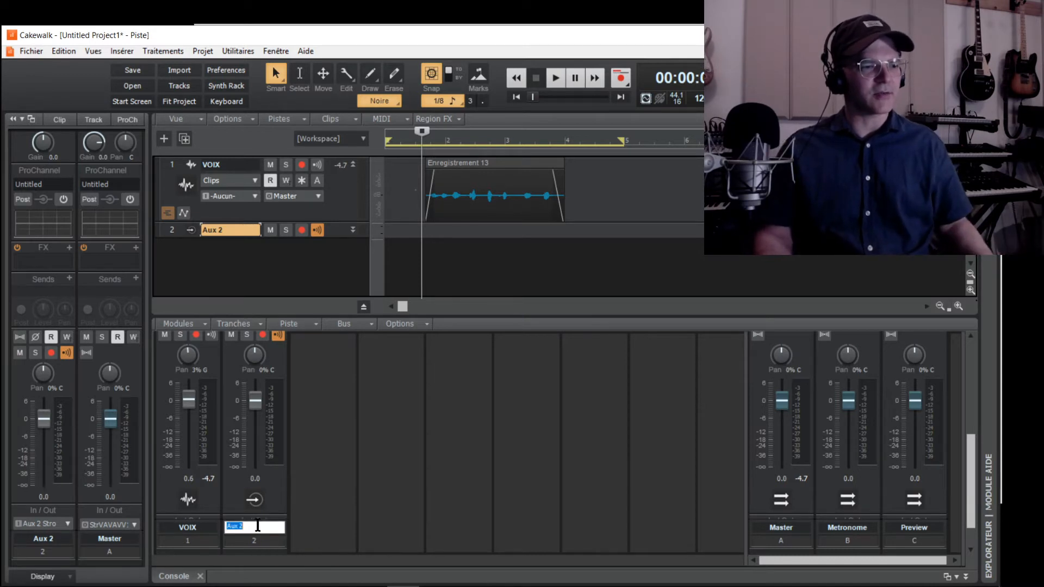
type("RE")
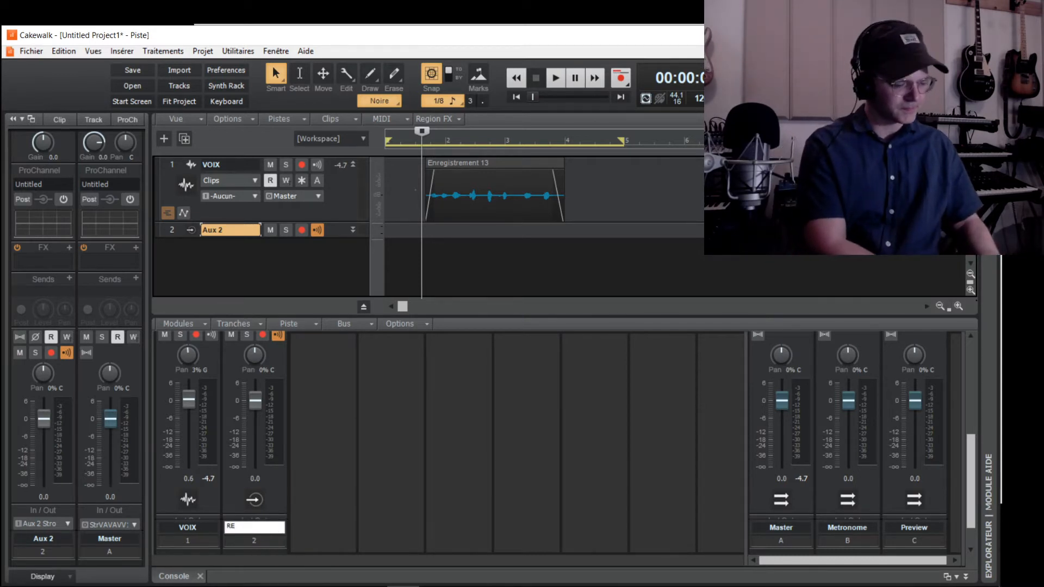
type("VERB")
key("Return")
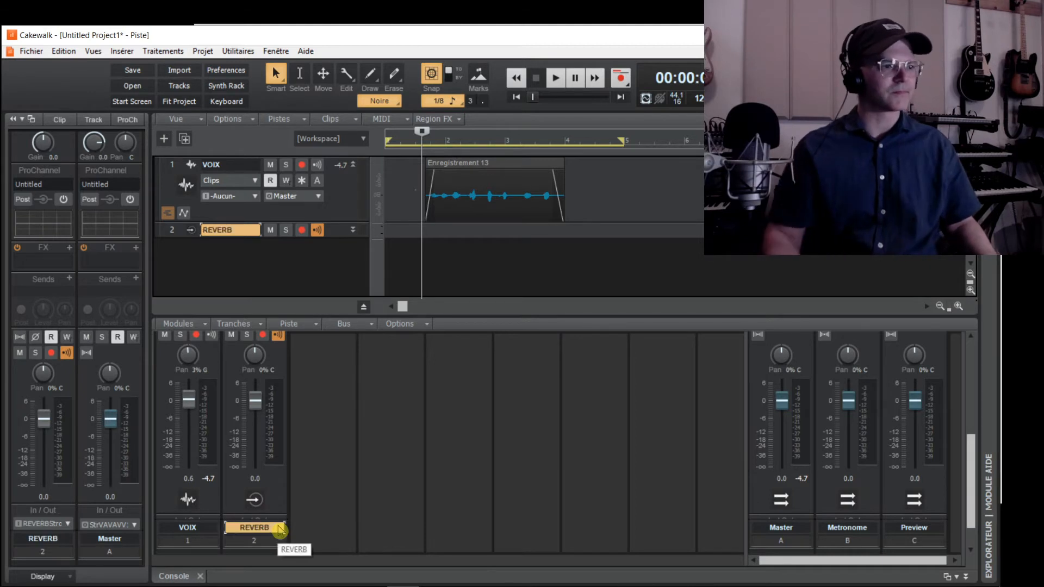
Step: Adjust the VOIX track's send level to REVERB and play the clip to check the signal
left_click(185, 168)
left_click_drag(43, 313, 43, 323)
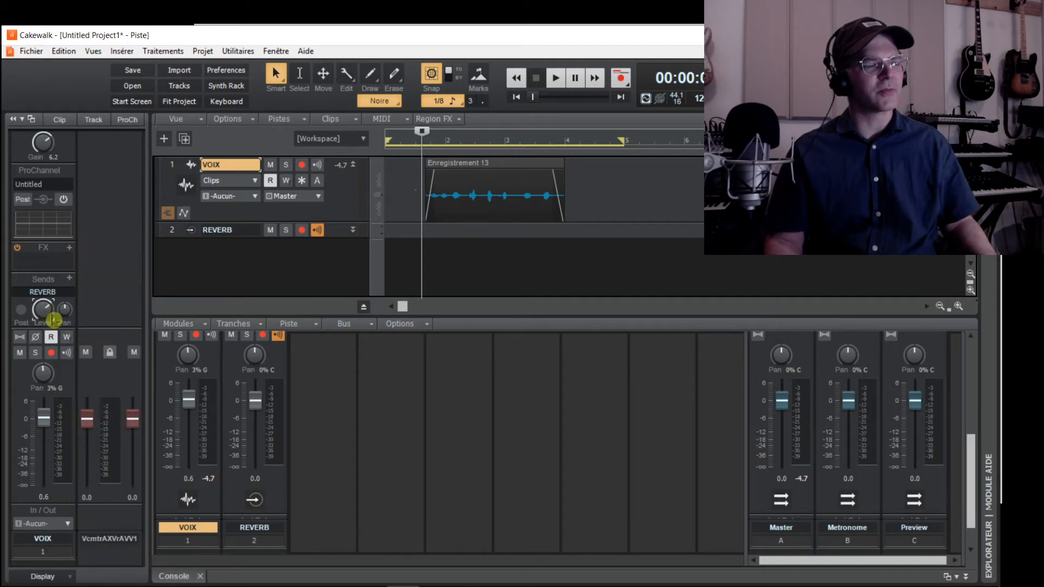
key("space")
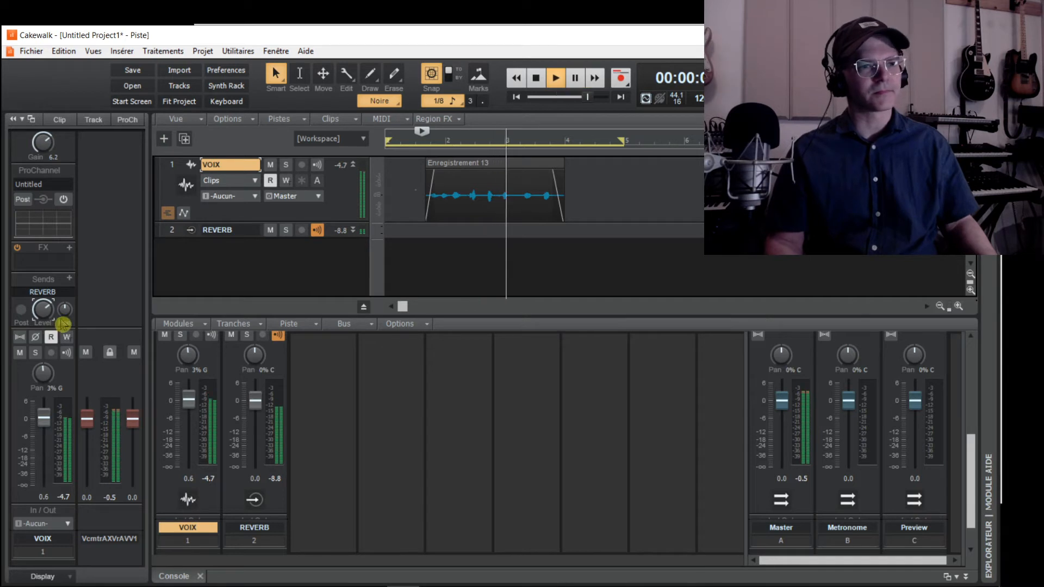
key("space")
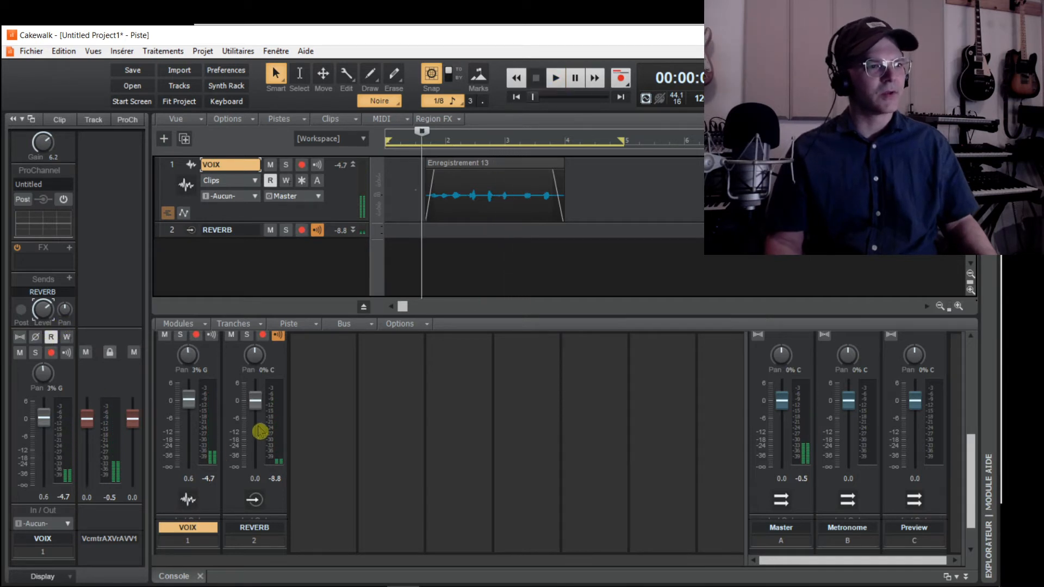
Step: Insert the Sonitus Reverb audio effect in the REVERB track's effects rack
left_click(261, 528)
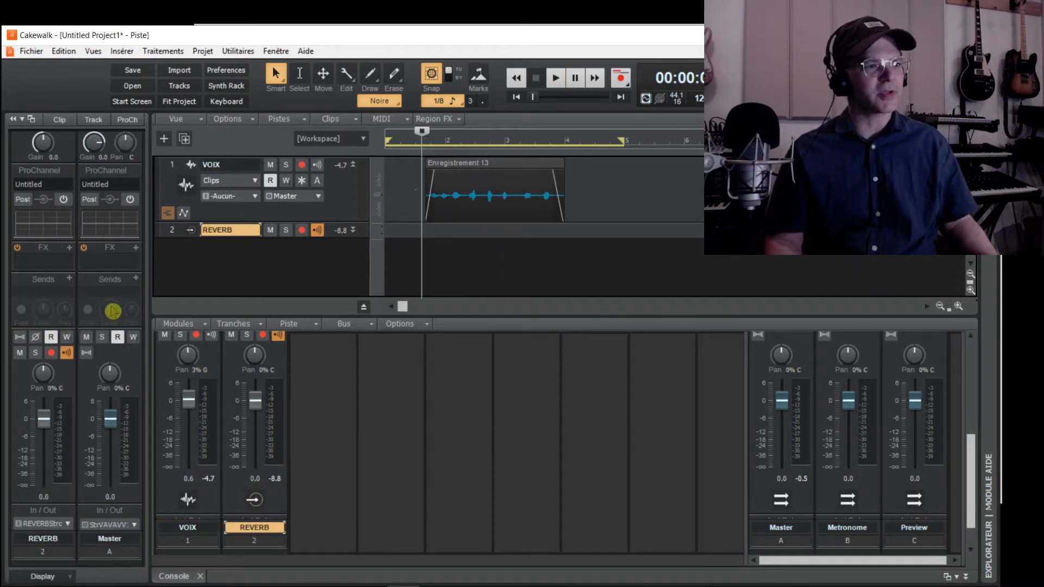
right_click(46, 263)
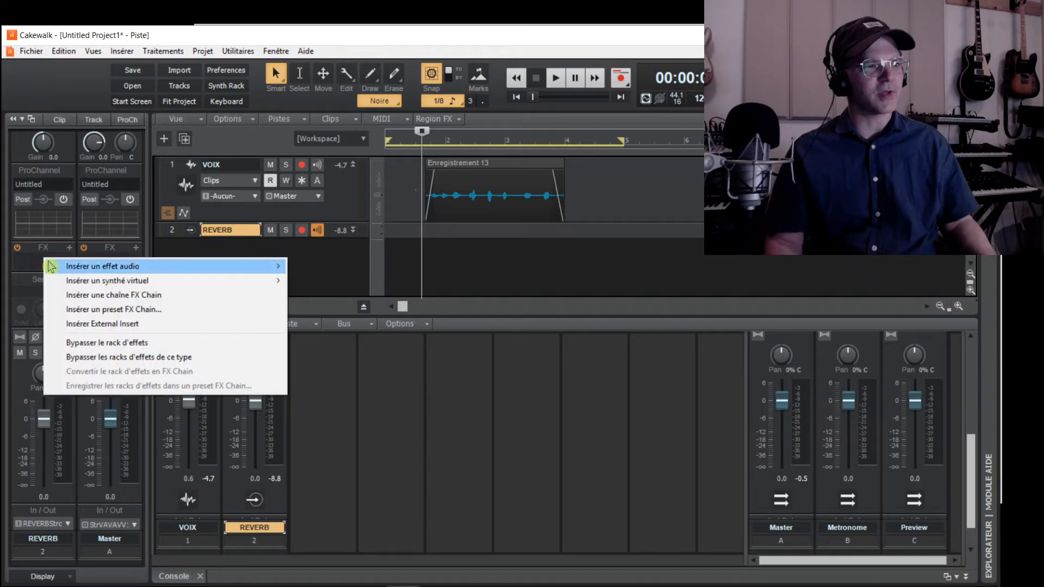
mouse_move(48, 266)
left_click(331, 285)
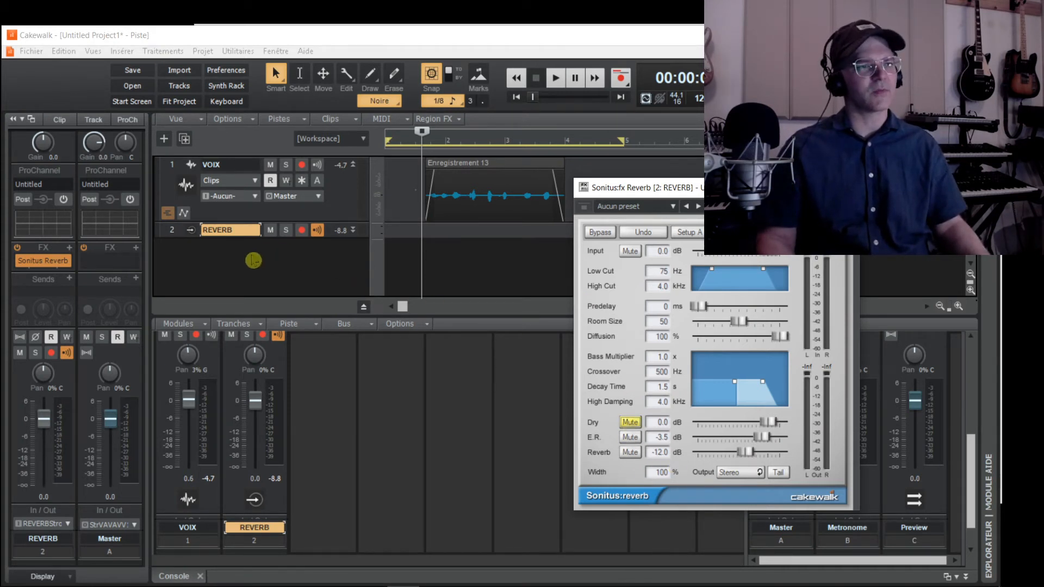
Step: Play the clip with the reverb and lower the REVERB track's volume to -7.7
left_click(253, 260)
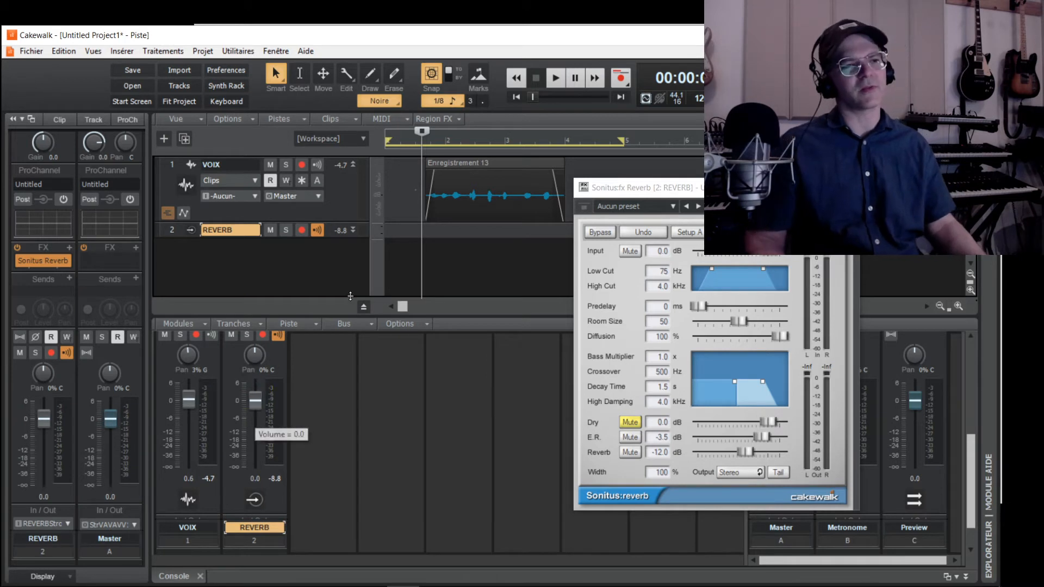
left_click(431, 249)
key("space")
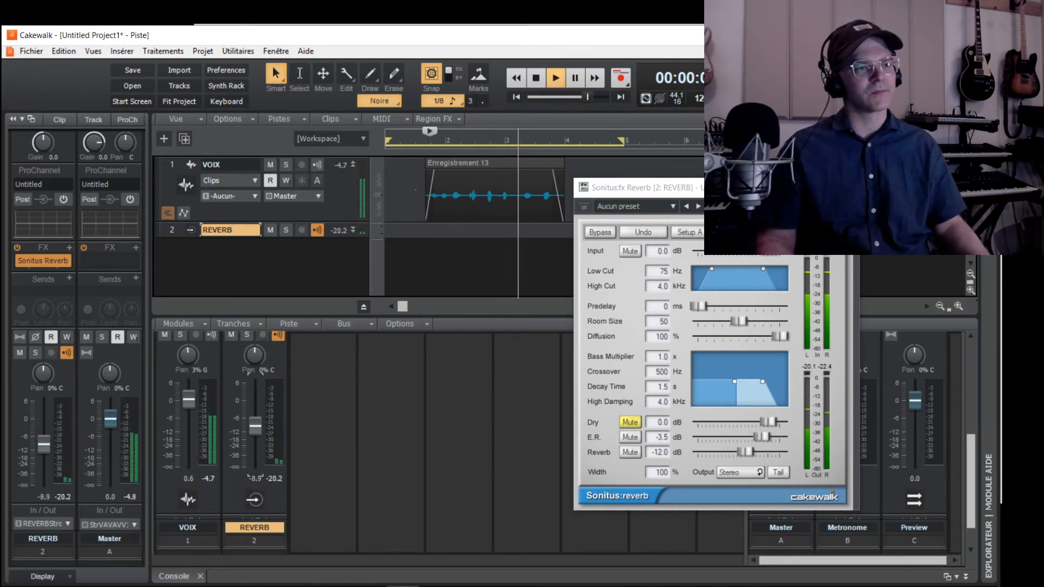
key("space")
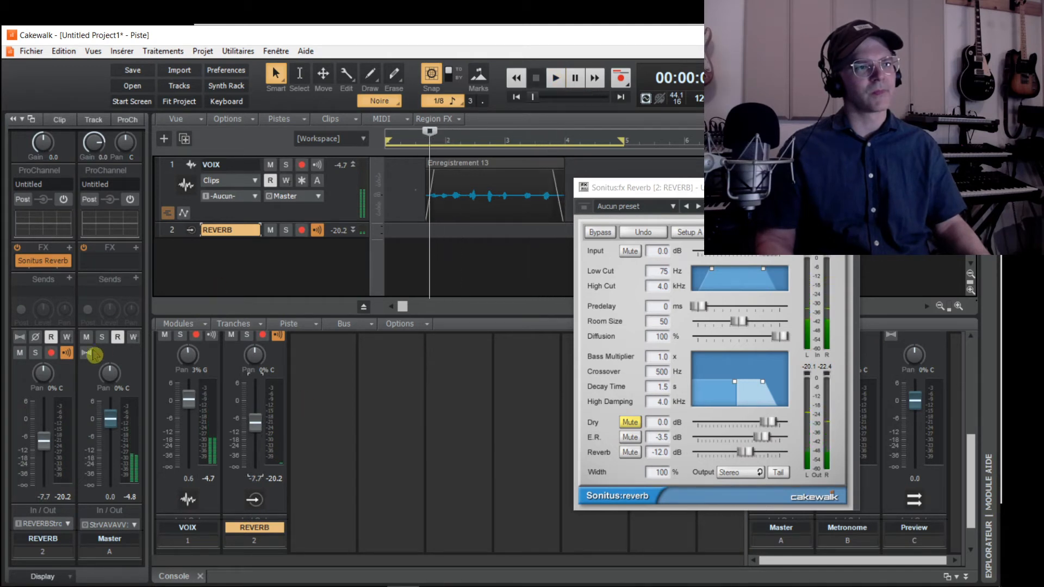
Step: Lower the VOIX track's volume to -INF and play the clip to hear the reverb alone
left_click(188, 170)
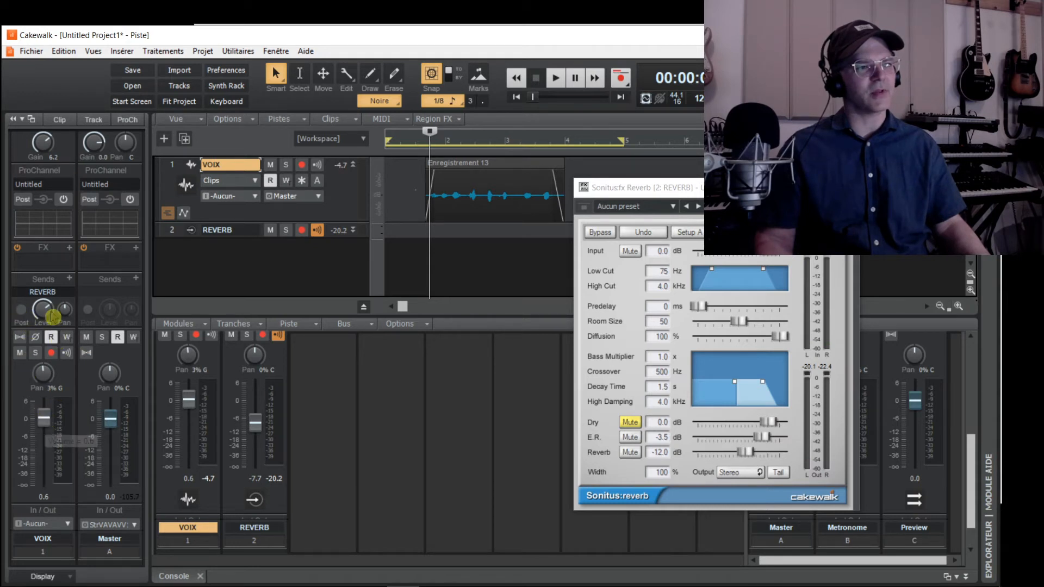
mouse_move(44, 420)
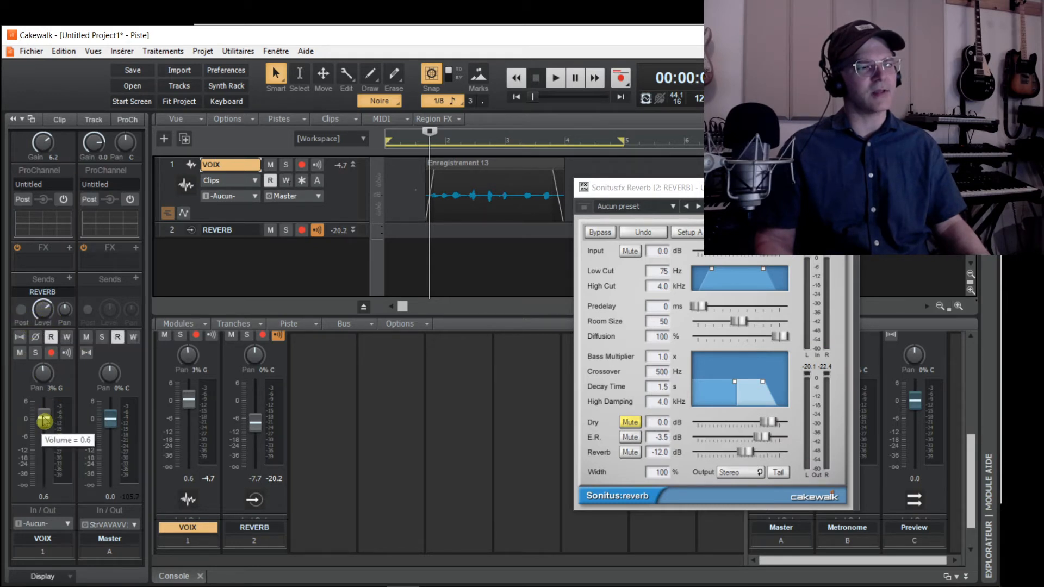
left_click_drag(44, 422, 44, 483)
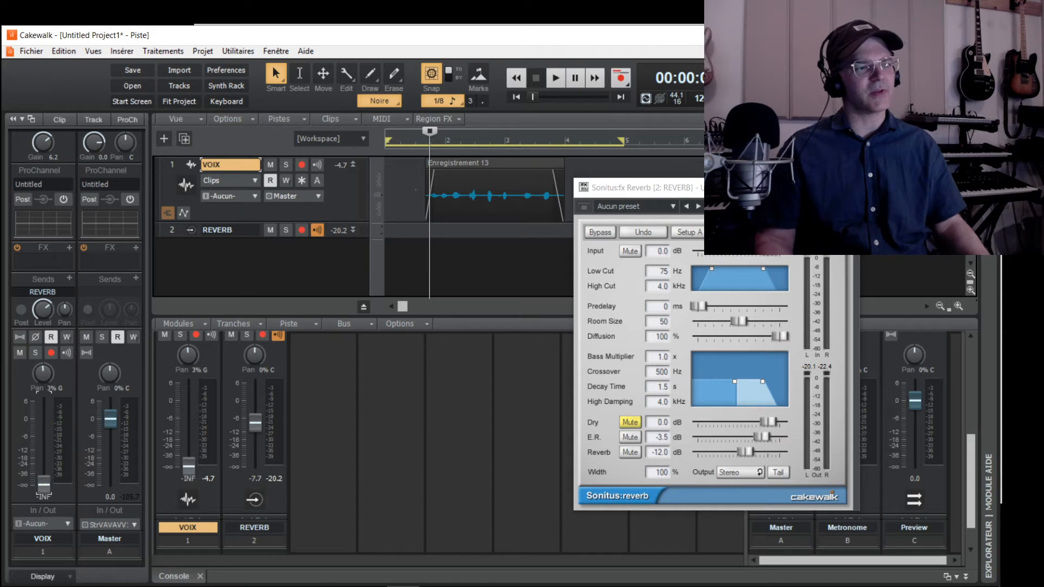
key("space")
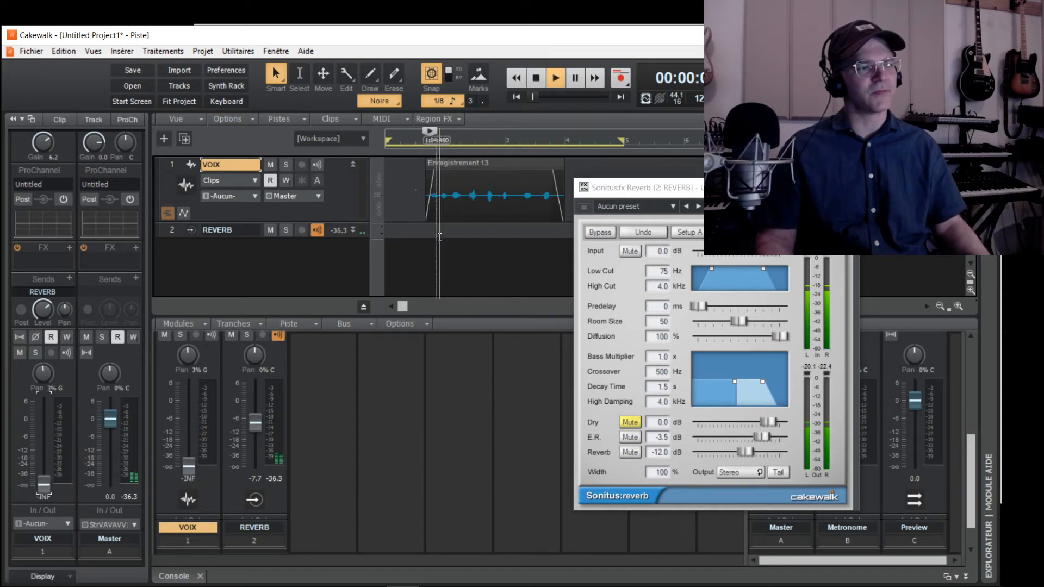
Step: Raise the REVERB track's volume to 0.2 while auditioning the reverb signal, with playback stopped
left_click_drag(256, 424, 255, 400)
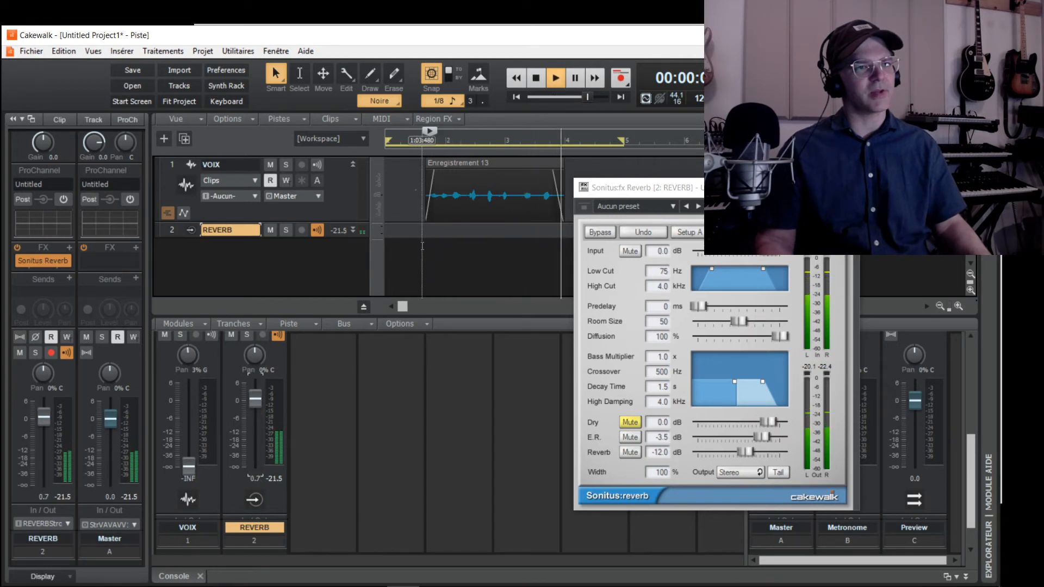
key("space")
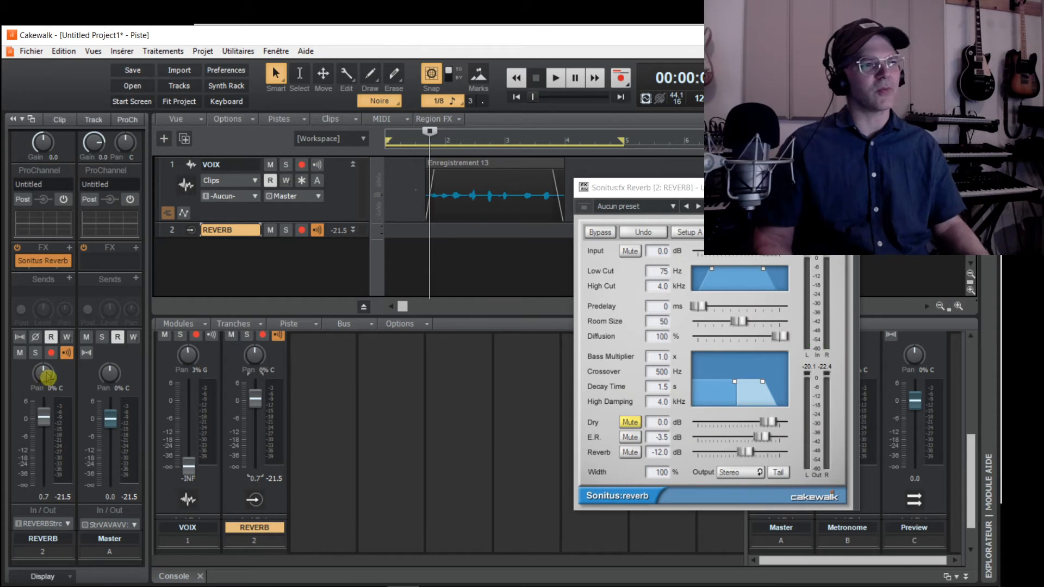
left_click_drag(45, 419, 45, 419)
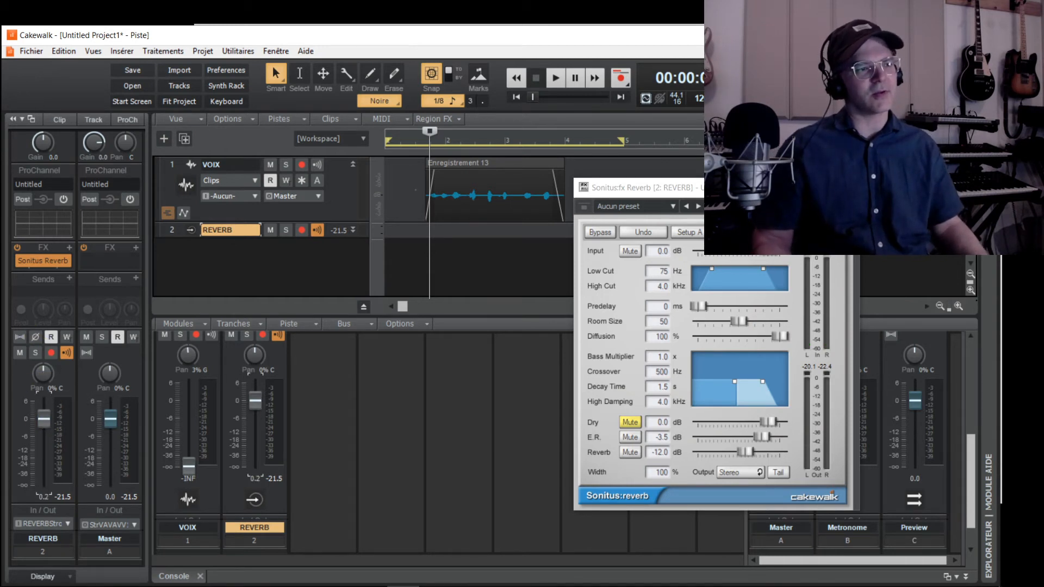
Step: Raise the VOIX track's volume to -0.1 and switch its REVERB send to post-fader
left_click(191, 168)
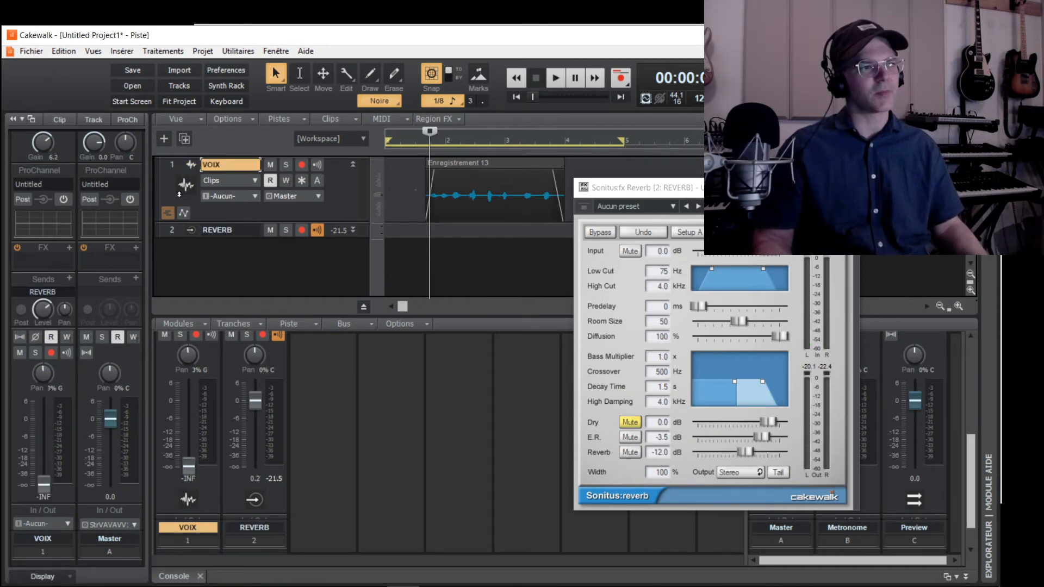
left_click_drag(43, 495, 43, 430)
left_click(19, 311)
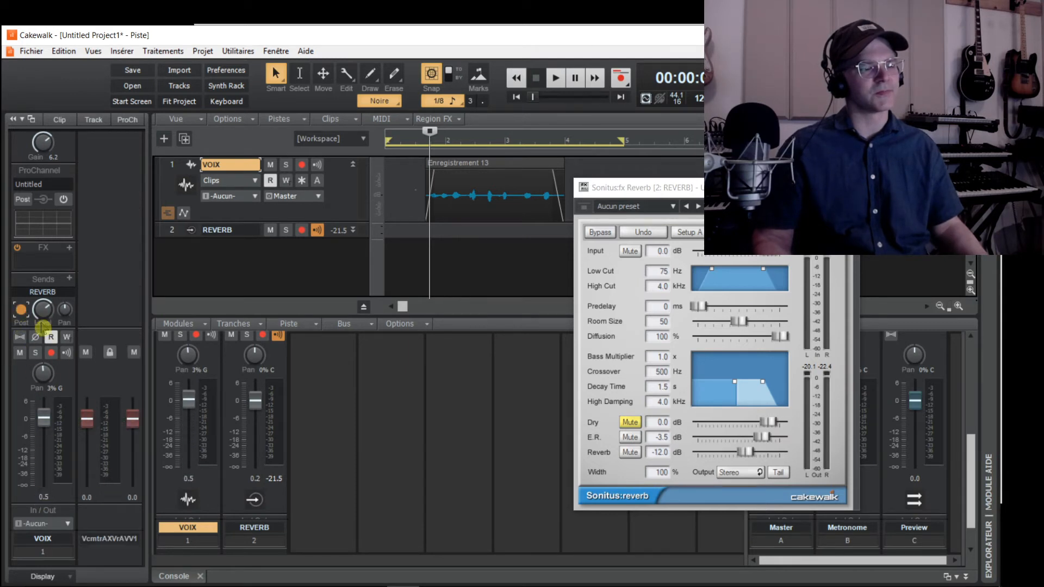
left_click_drag(44, 419, 43, 420)
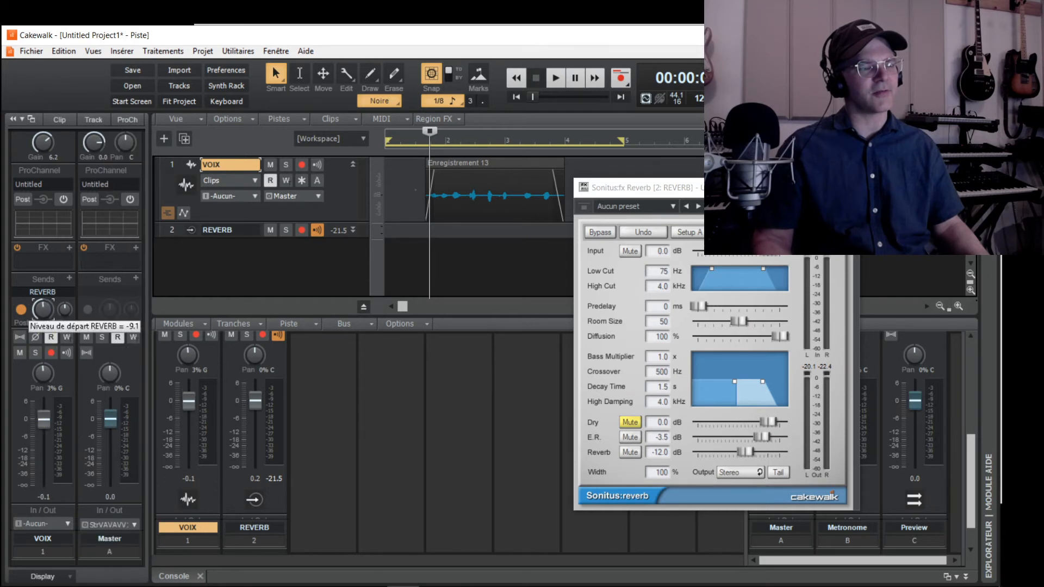
Step: Readjust the VOIX track's REVERB send with post-fader off, and lower the REVERB track's volume to -5.9 during playback
left_click_drag(43, 310, 43, 302)
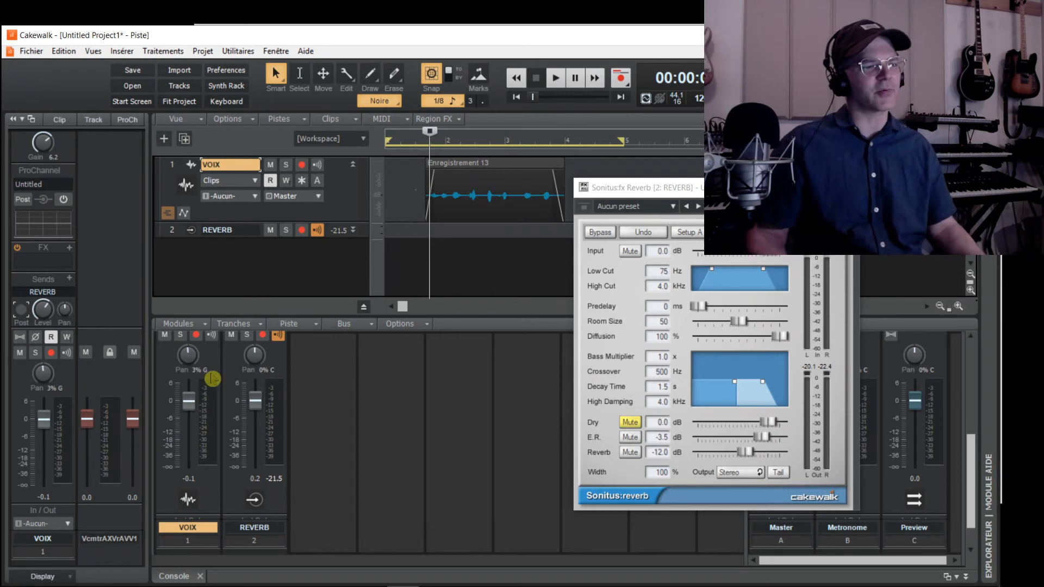
left_click(451, 185)
key("space")
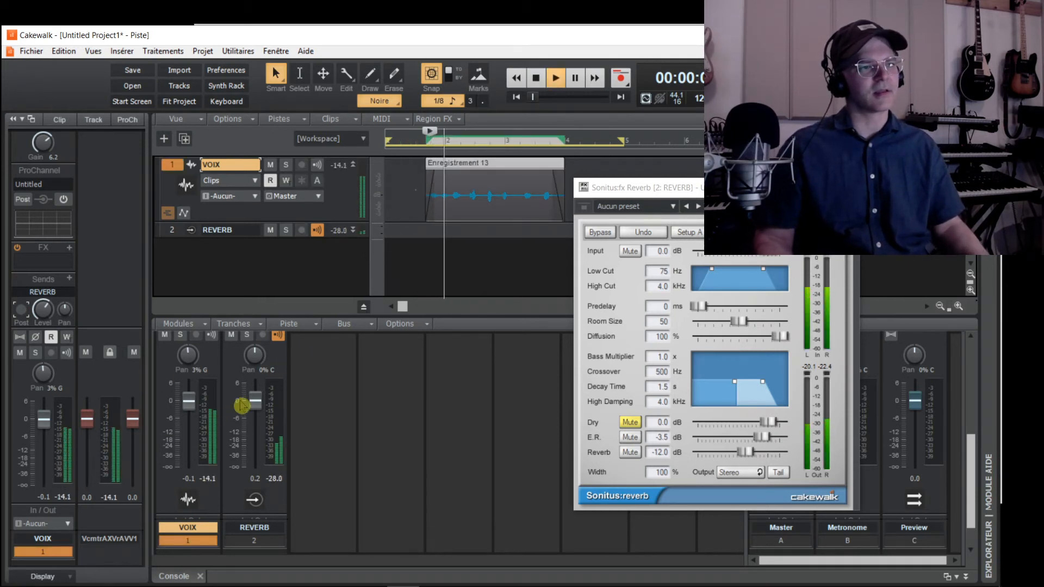
key("space")
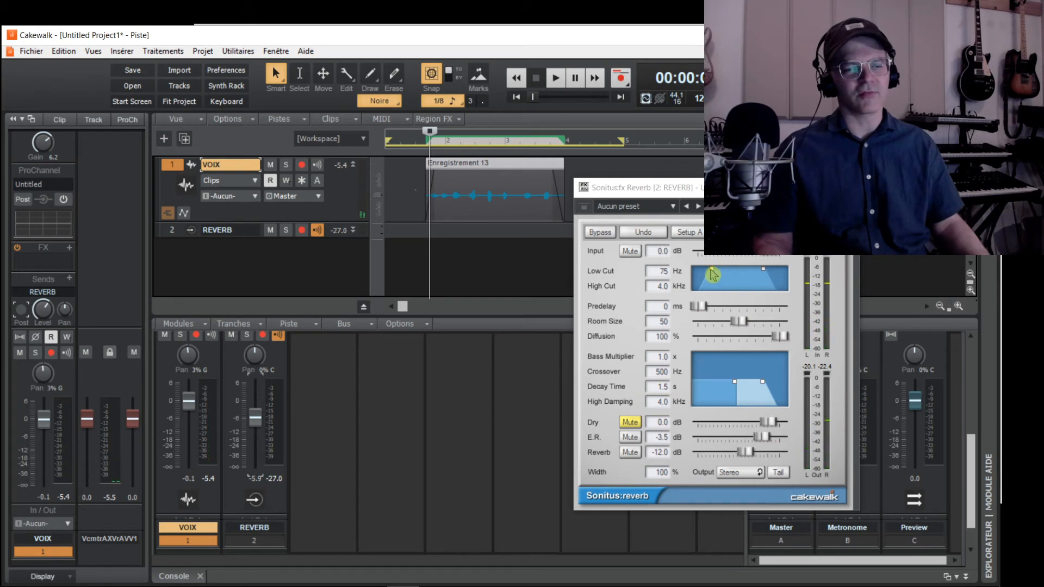
Step: Shape the reverb with Low Cut 61 Hz, E.R. -6.5 dB, Reverb -7.5 dB, Diffusion 39% and Room Size 32, auditioning during playback
left_click_drag(713, 275, 715, 275)
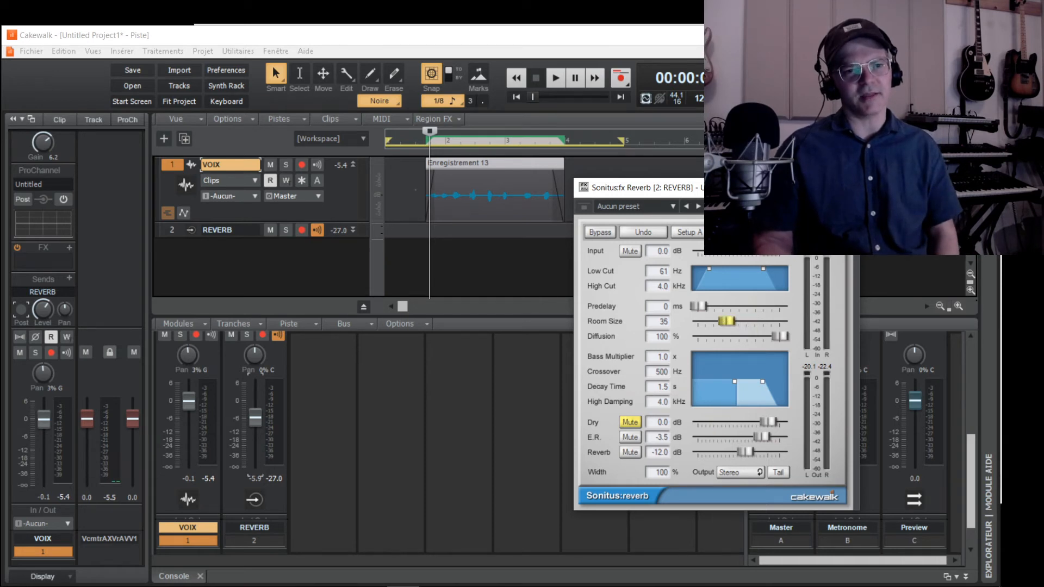
left_click_drag(727, 322, 729, 322)
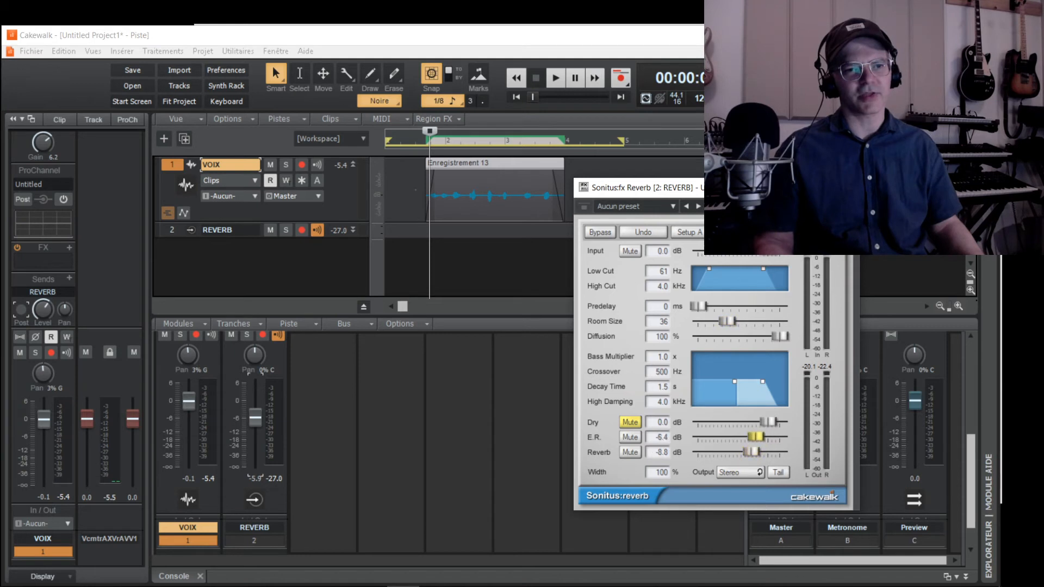
key("space")
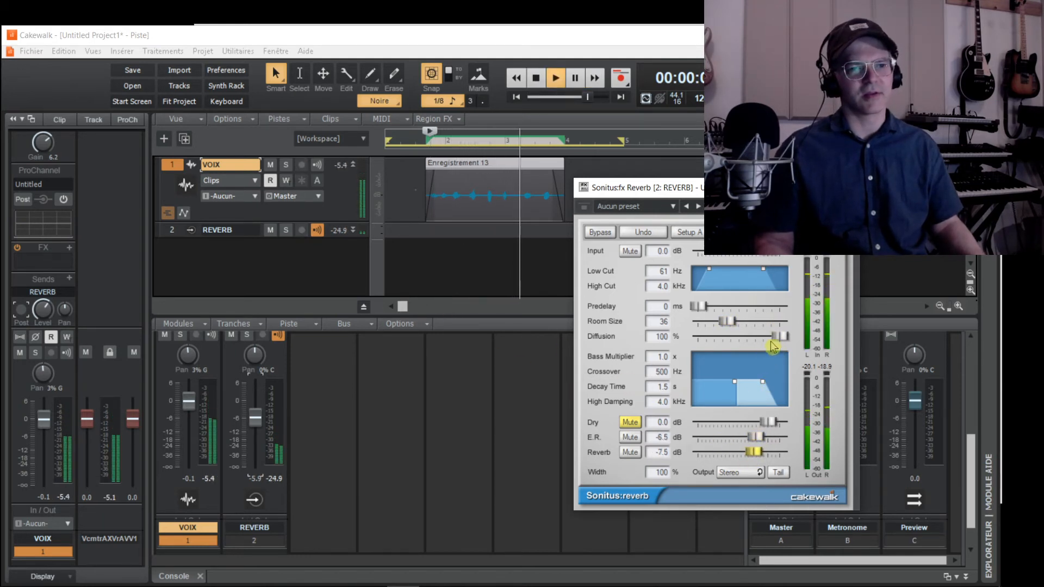
left_click_drag(779, 336, 723, 321)
key("space")
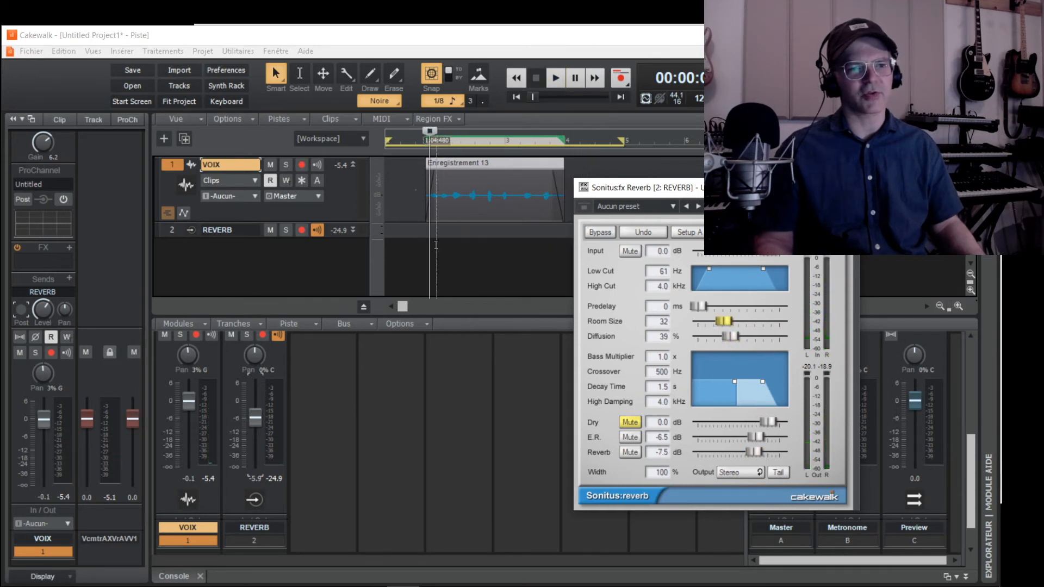
Step: Load the Basic Reverb preset from the Sonitus:fx presets into the REVERB track's reverb effect
left_click(785, 233)
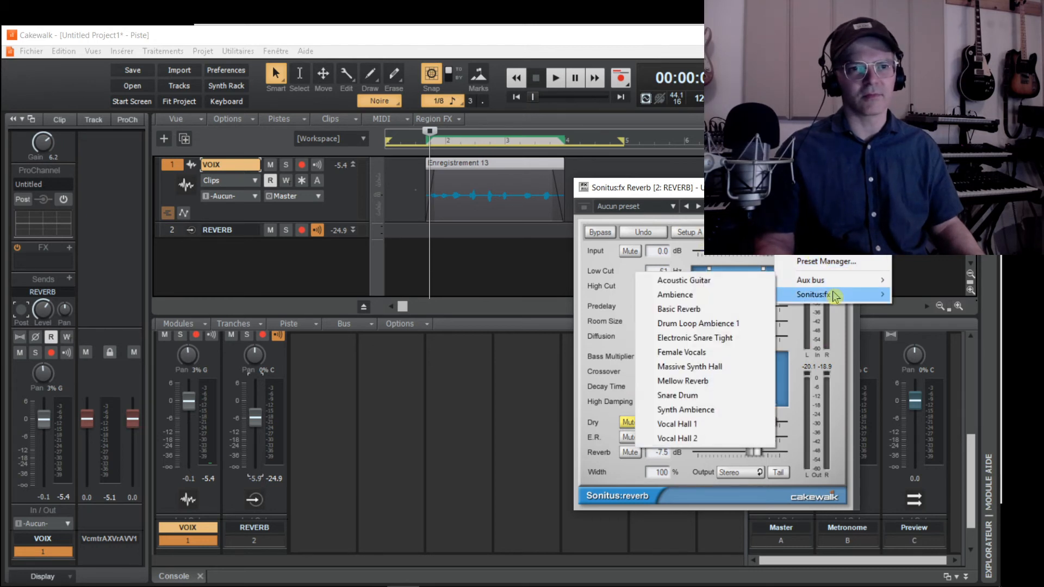
mouse_move(835, 294)
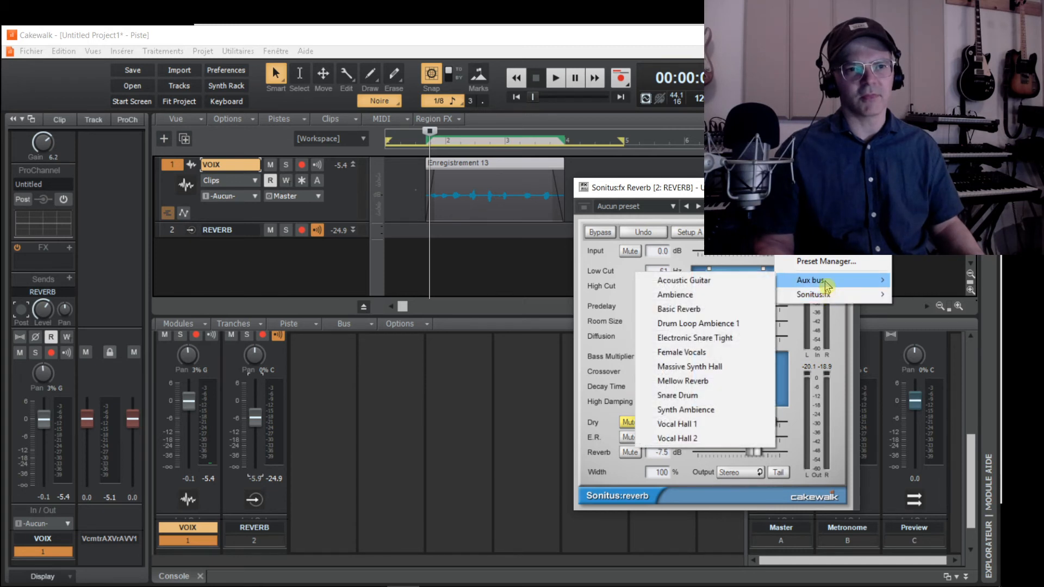
left_click(679, 309)
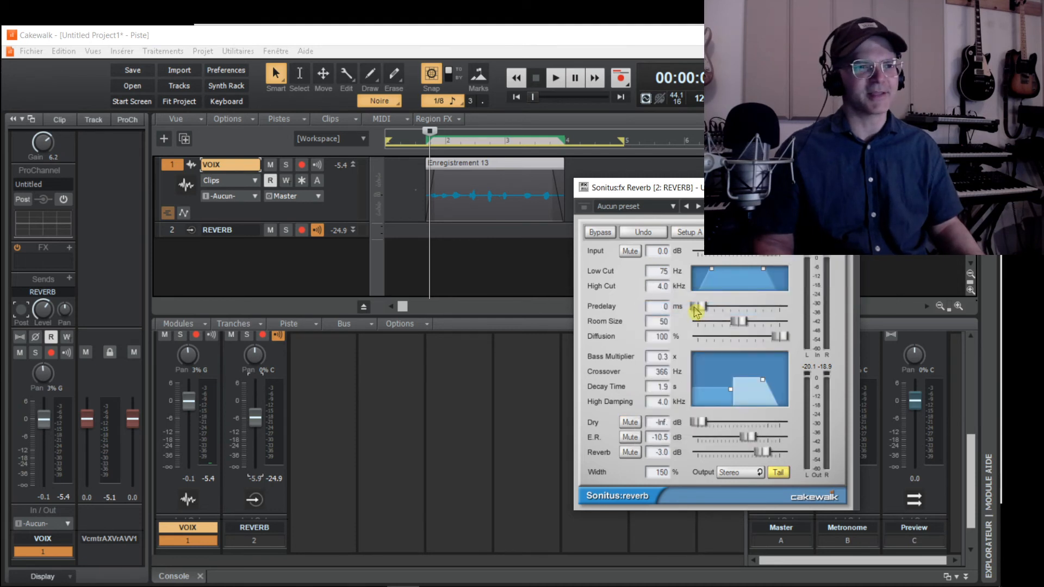
Step: Mute the reverb's Dry signal and set E.R. to -9.9 dB and Reverb to -7.7 dB during playback
key("space")
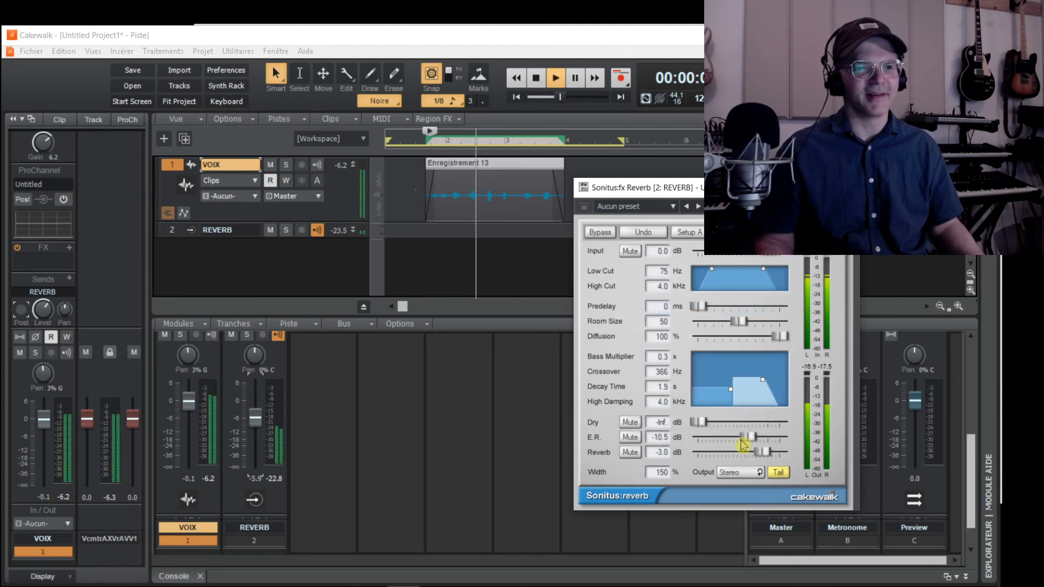
left_click(630, 422)
mouse_move(763, 452)
left_mouse_down()
mouse_move(756, 439)
mouse_move(754, 452)
left_mouse_up()
key("space")
Step: Lower the REVERB track's volume to -14.4 and audition the mix through playback
left_click_drag(254, 417, 254, 424)
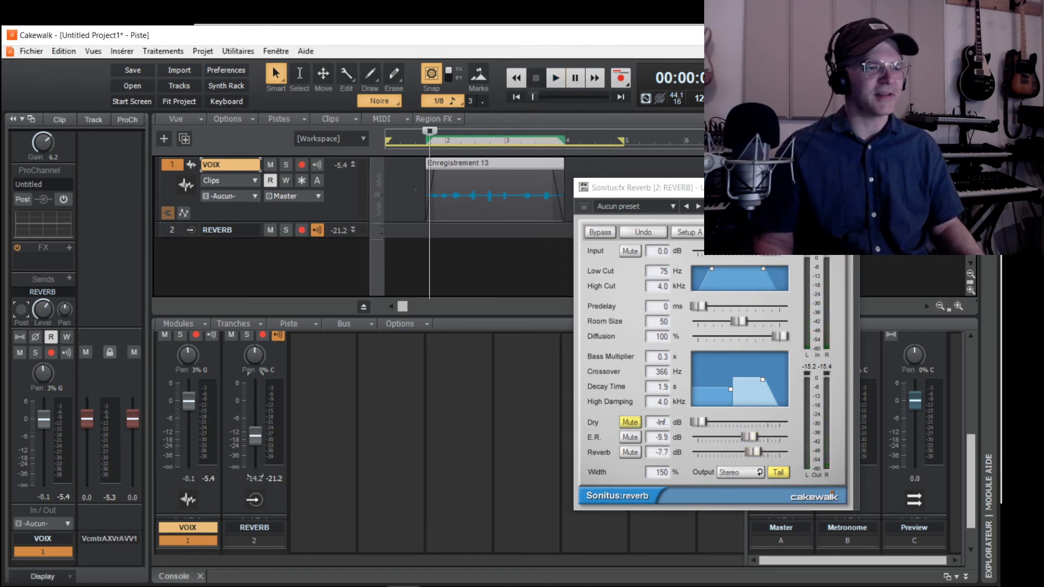
key("space")
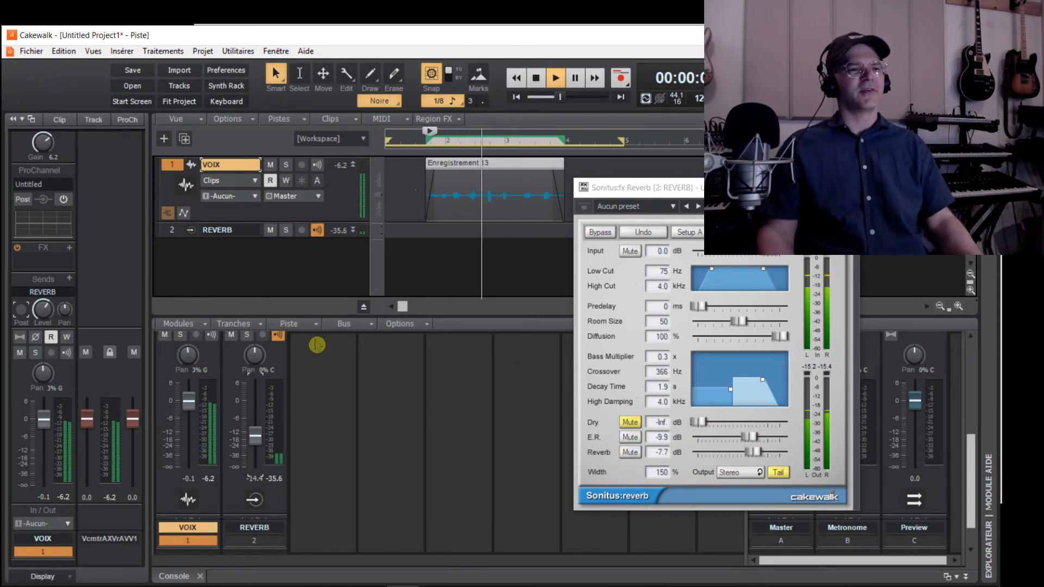
key("space")
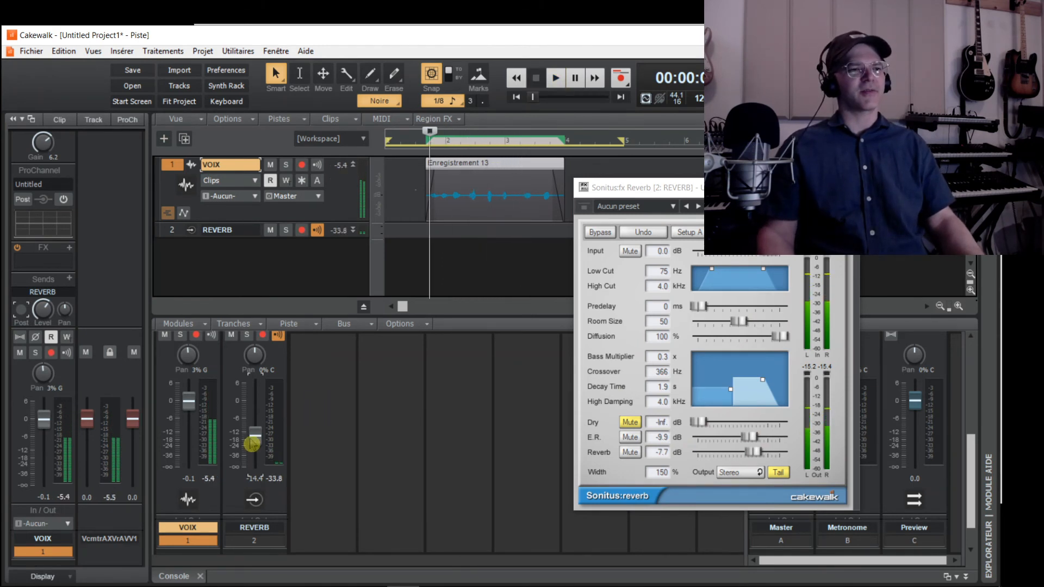
mouse_move(254, 435)
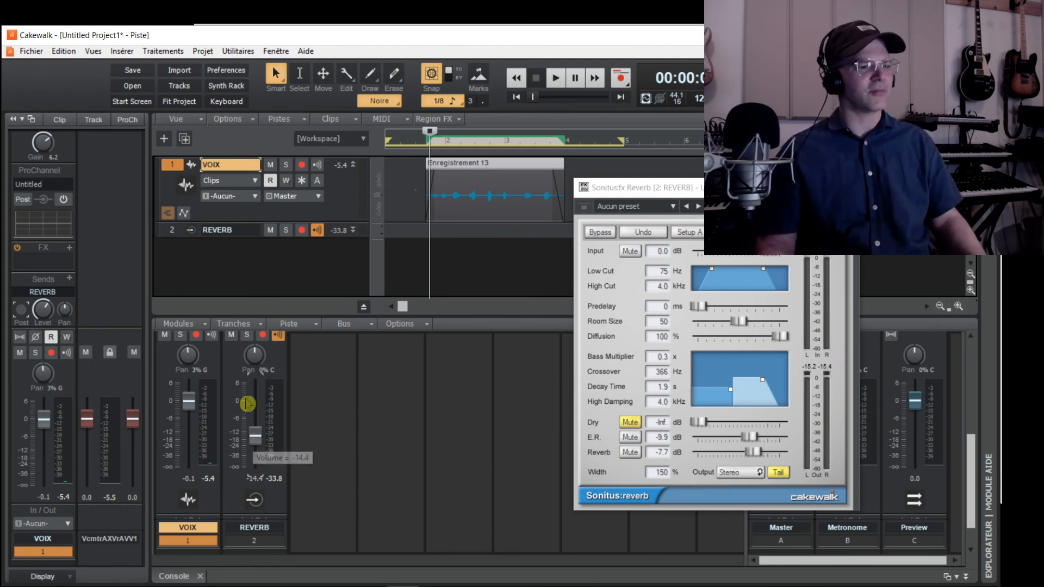
Step: Show the REVERB track's ProChannel equalizer and set its high-pass filter frequency to 138 Hz
left_click(256, 530)
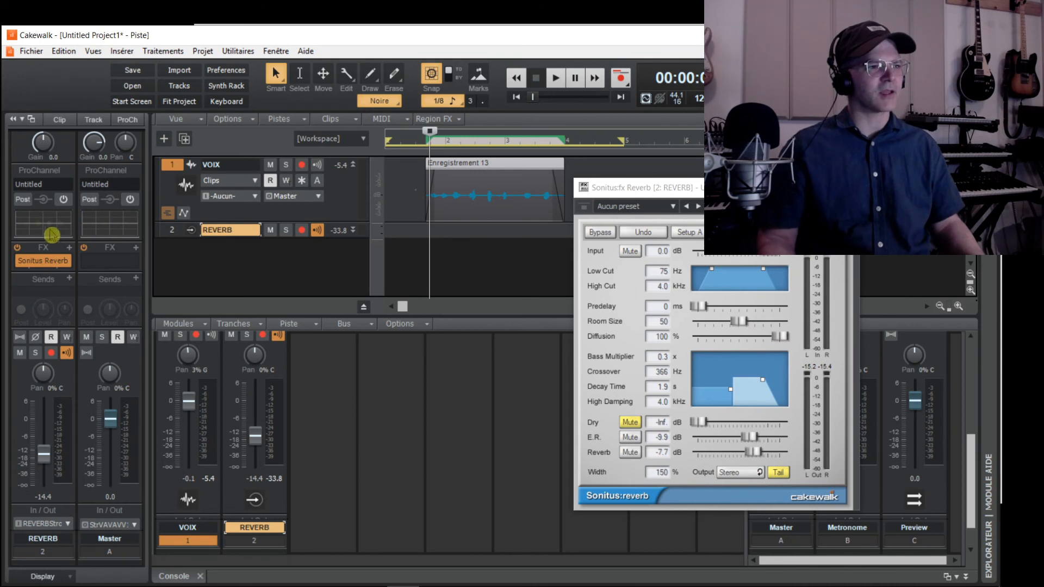
scroll(40, 272, "down", 1)
scroll(41, 272, "up", 1)
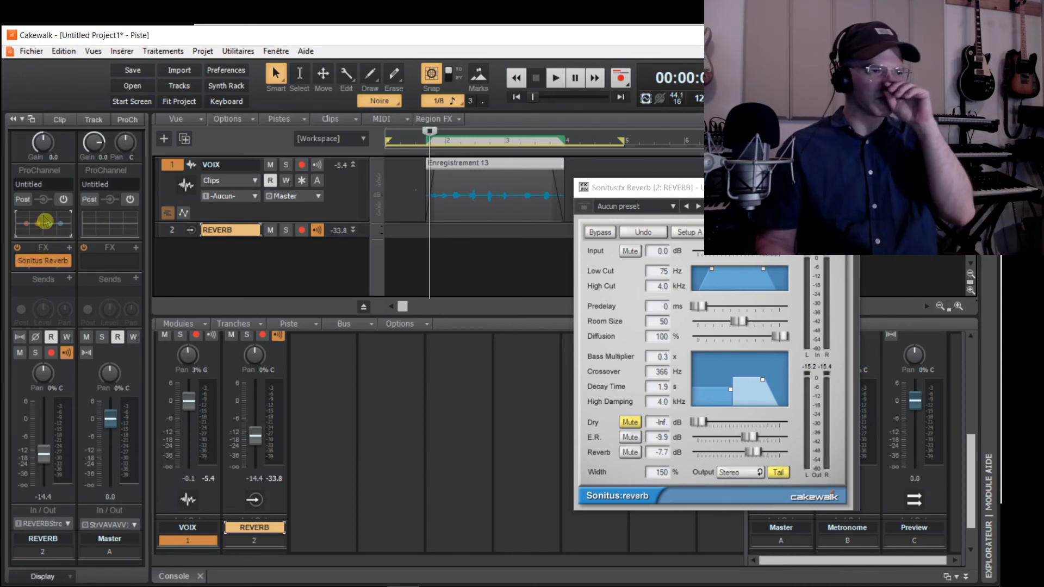
left_click(125, 120)
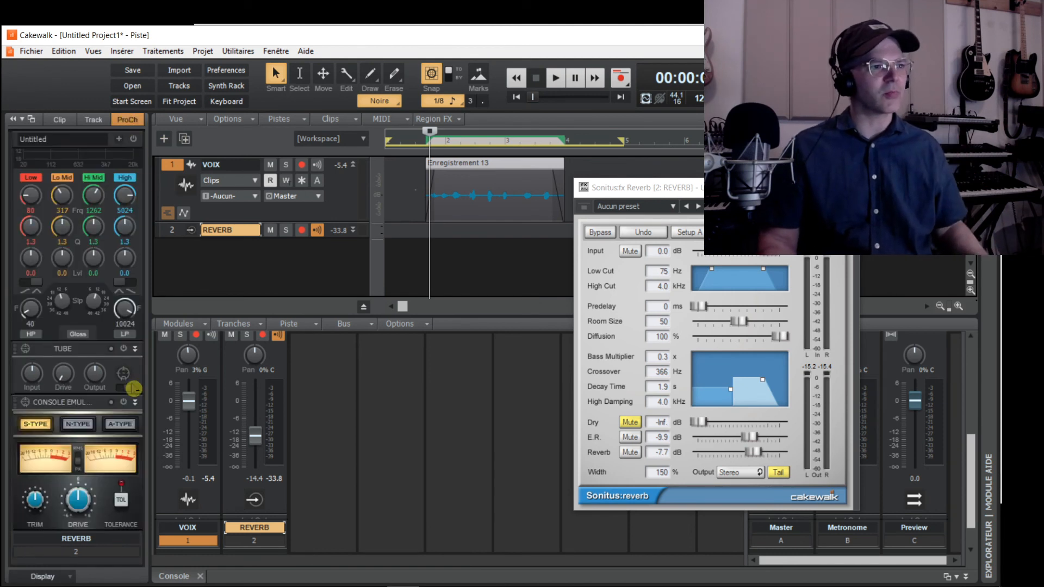
left_click(37, 283)
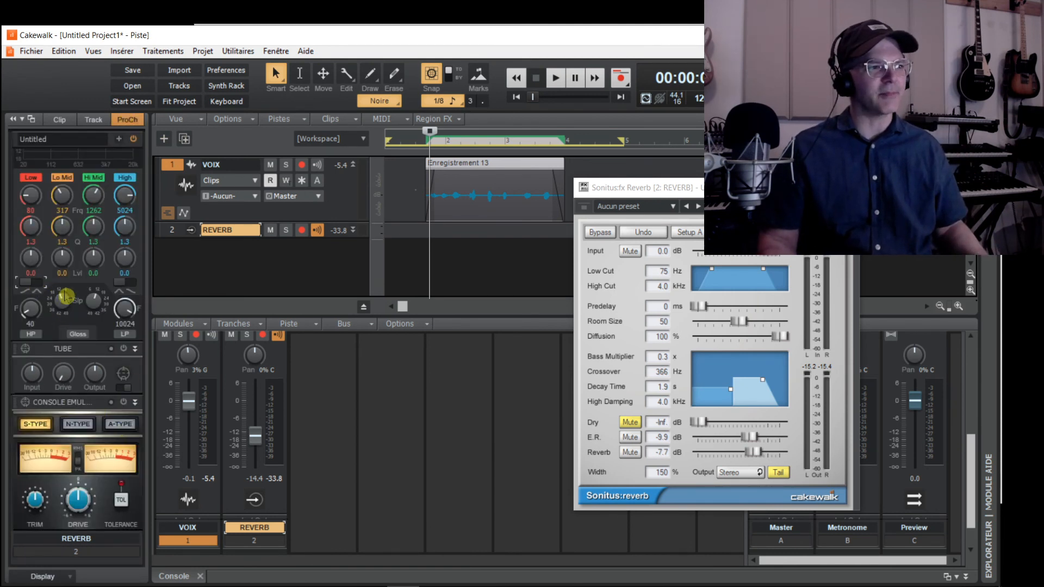
left_click(128, 285)
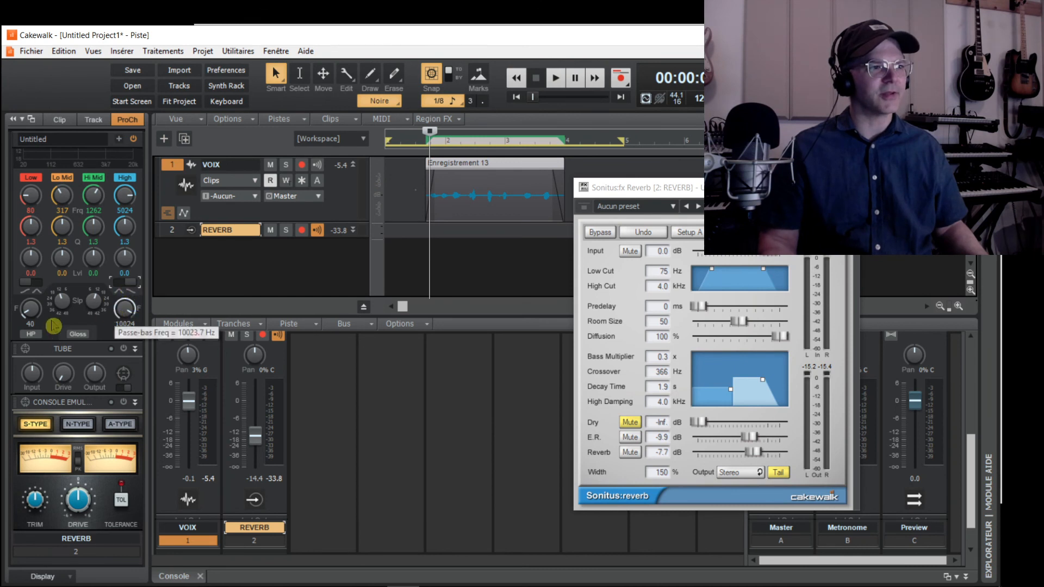
left_click_drag(30, 316, 30, 311)
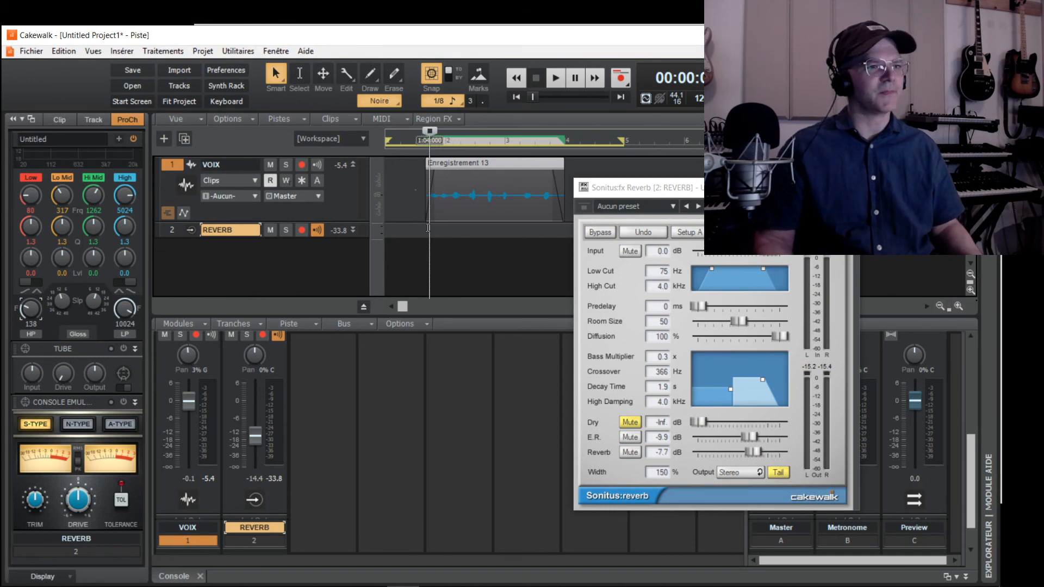
Step: Switch to the OBS window
mouse_move(421, 586)
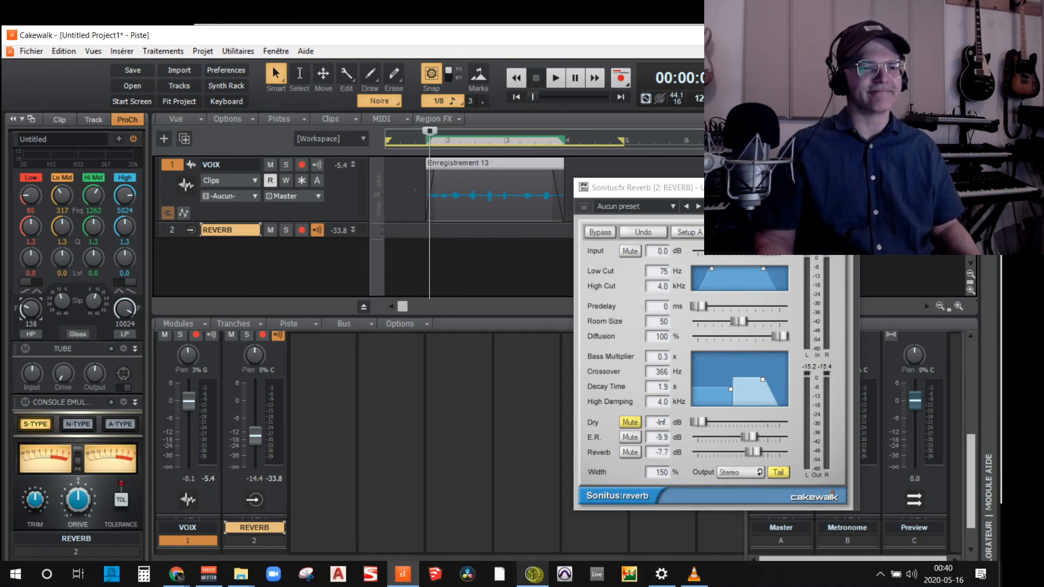
left_click(533, 574)
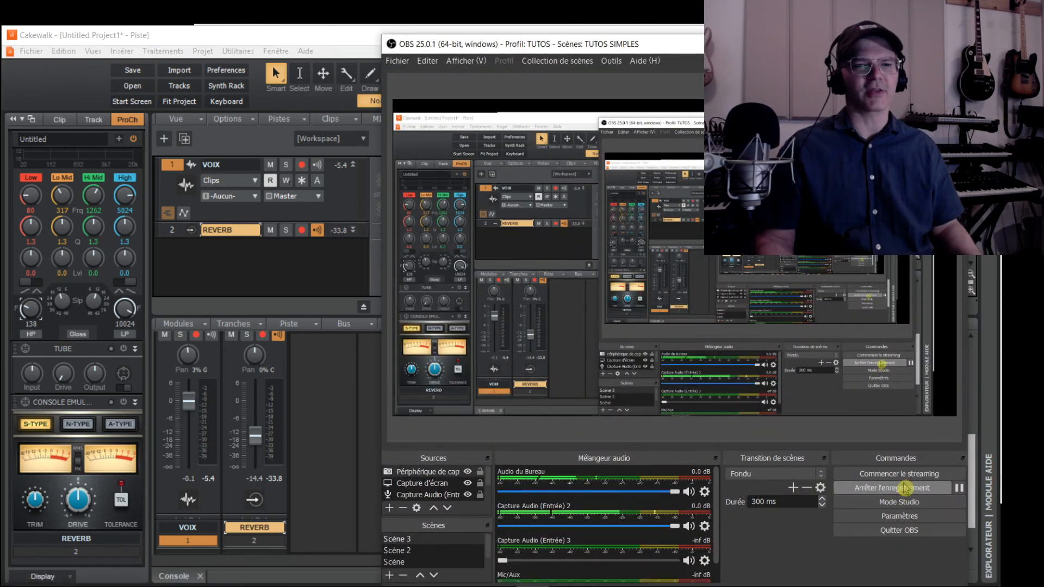